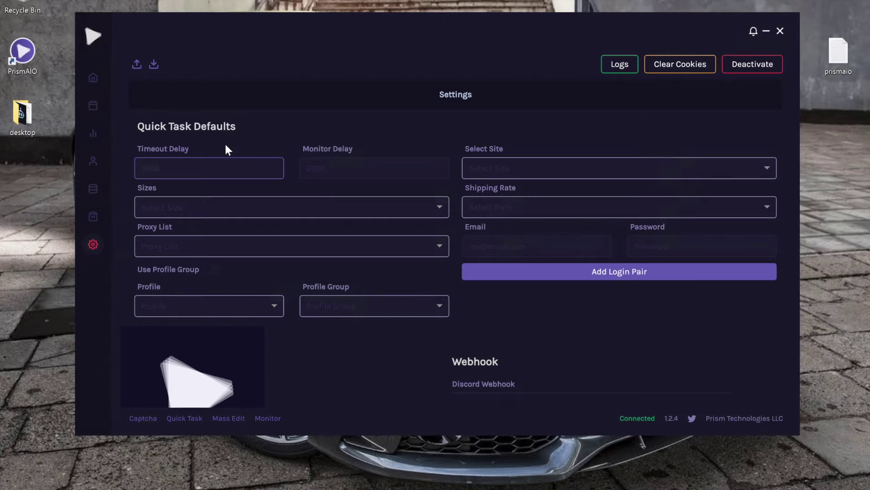
# - Open the monitor product feed, browse it, then close it to return to settings
pyautogui.click(266, 418)
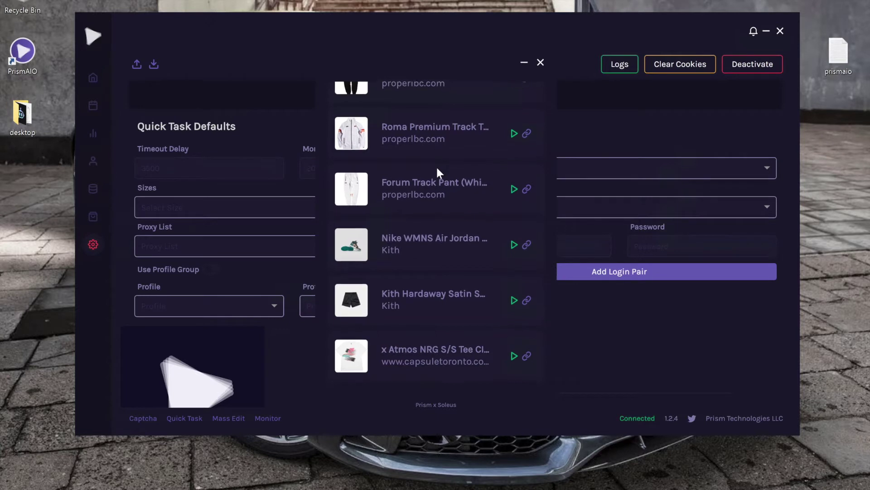
pyautogui.scroll(-1, 438, 172)
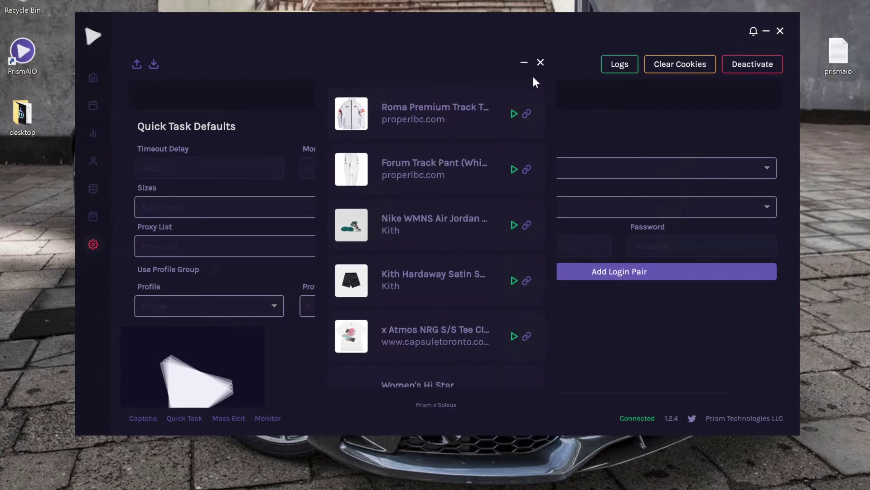
pyautogui.click(540, 63)
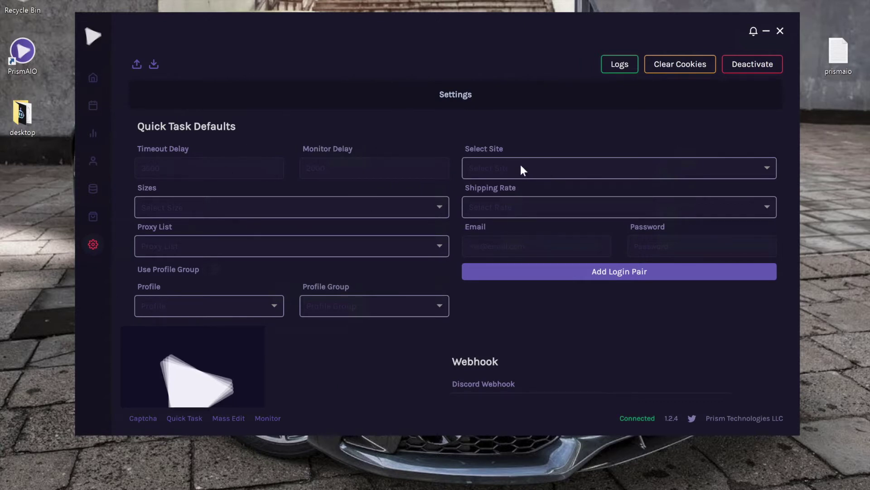
# - Enter 3000 as the Timeout Delay and 4000 as the Monitor Delay
pyautogui.click(206, 172)
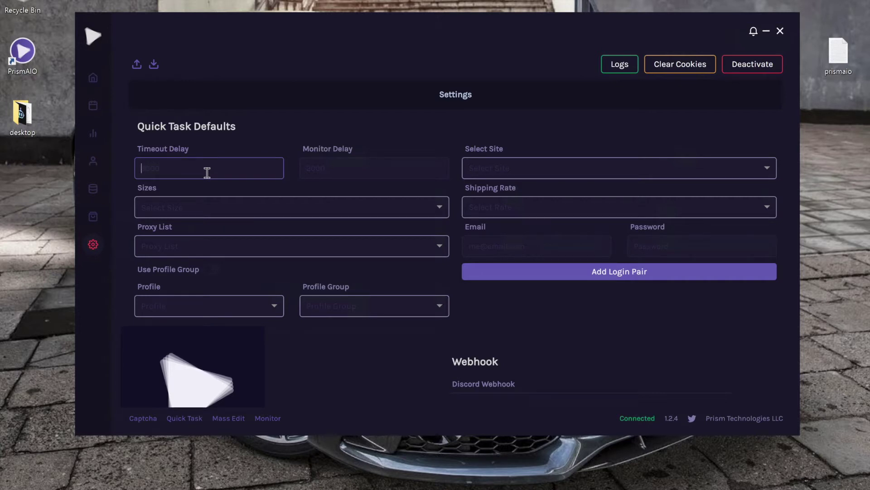
pyautogui.write('3000')
pyautogui.click(380, 160)
pyautogui.write('4000')
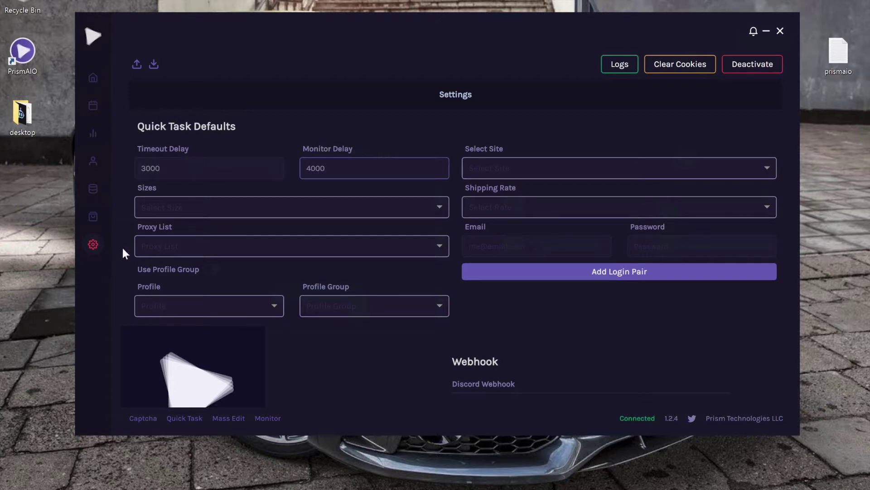
# - Add sizes 5, 5.5, 4.5, 4, 6 and 6.5 to the default Sizes list
pyautogui.click(192, 209)
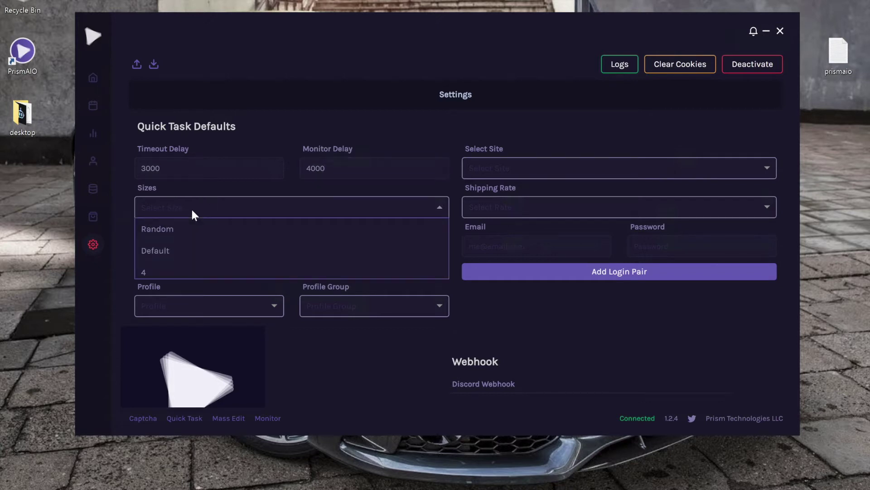
pyautogui.scroll(-1, 190, 235)
pyautogui.scroll(-1, 192, 237)
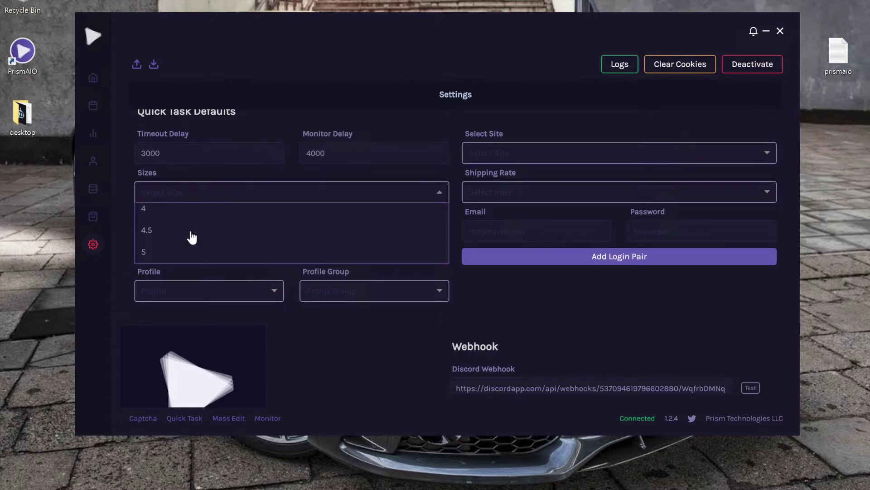
pyautogui.click(180, 254)
pyautogui.scroll(-1, 178, 252)
pyautogui.click(179, 253)
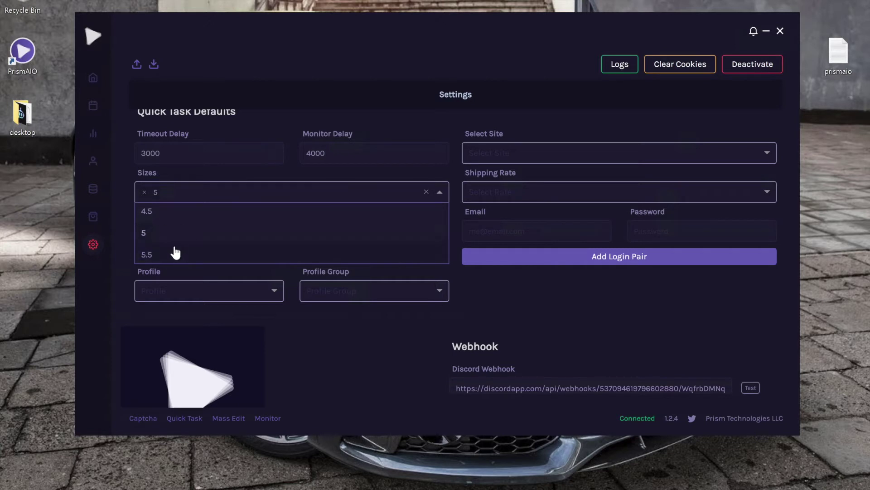
pyautogui.click(169, 213)
pyautogui.scroll(1, 169, 217)
pyautogui.click(167, 215)
pyautogui.scroll(-1, 167, 216)
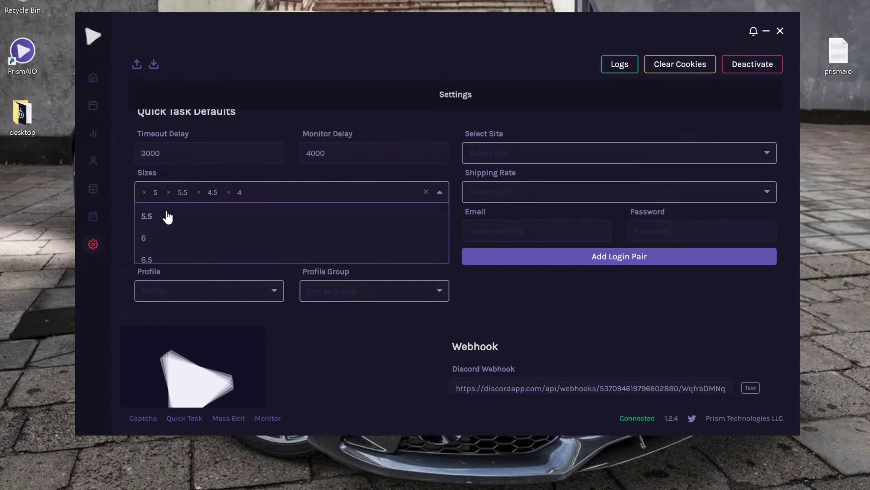
pyautogui.click(159, 236)
pyautogui.scroll(-1, 159, 240)
pyautogui.click(156, 233)
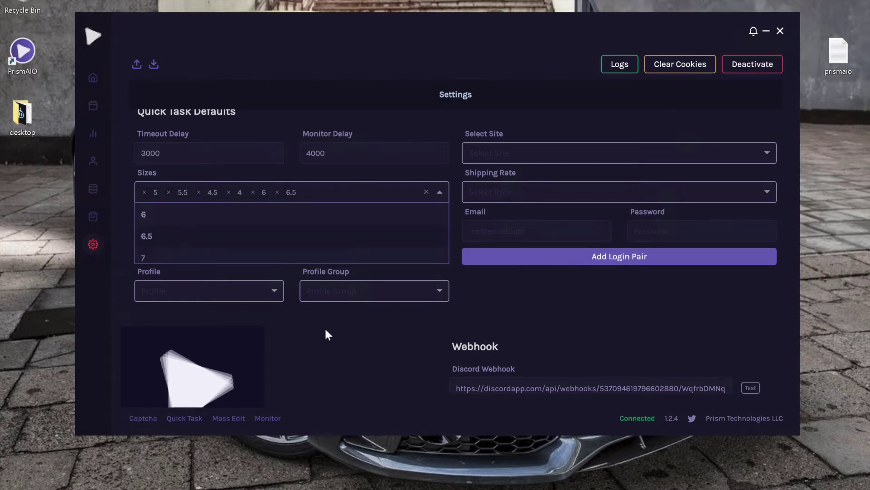
pyautogui.click(343, 341)
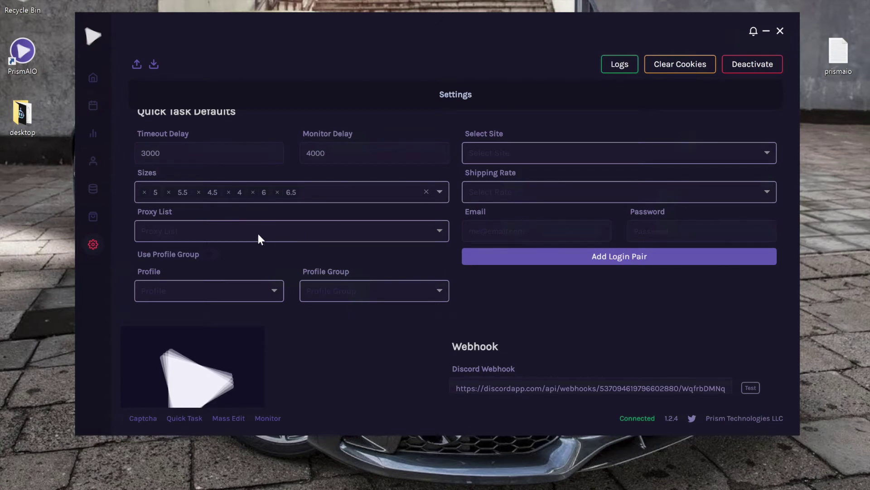
# - Choose the Red dirt + HEX combined proxy list
pyautogui.click(178, 229)
pyautogui.scroll(-3, 242, 268)
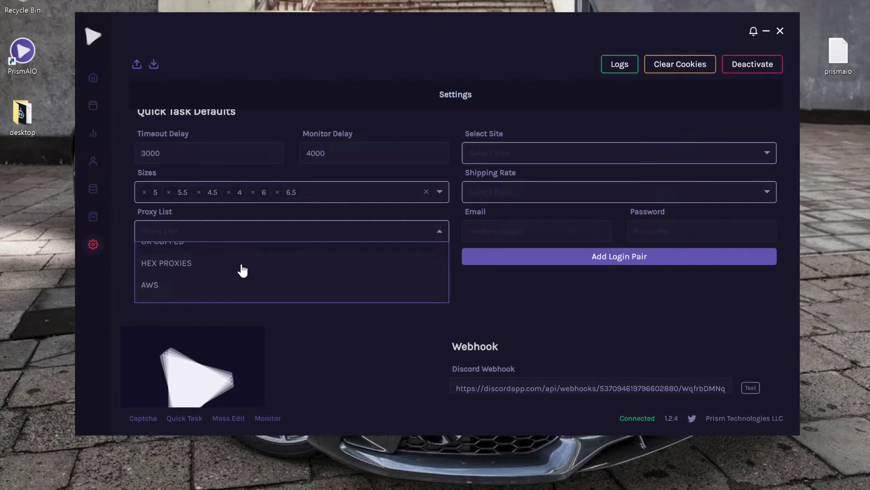
pyautogui.click(231, 261)
pyautogui.click(297, 347)
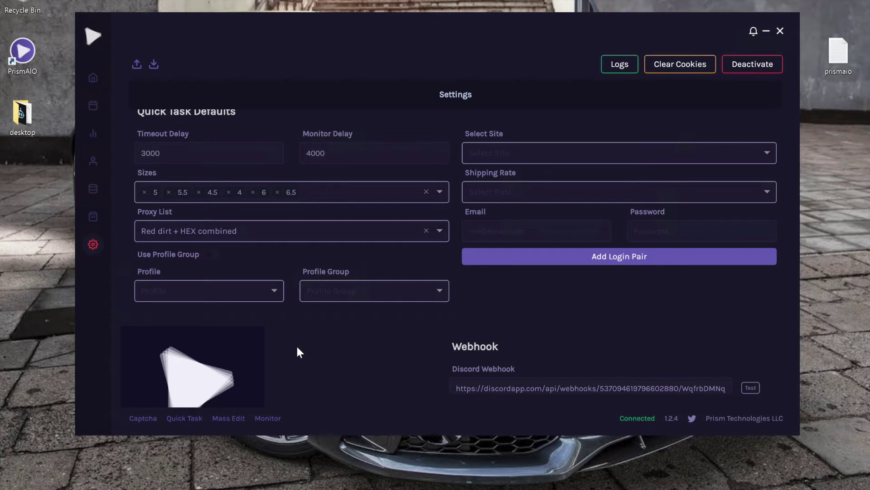
# - Search for and select the DEBIT profile, then clear the selection
pyautogui.click(193, 293)
pyautogui.write('debit')
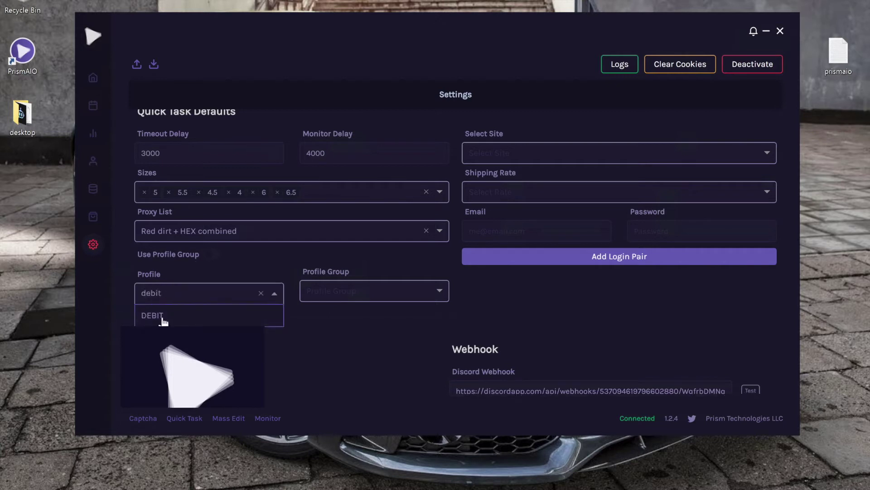
pyautogui.click(154, 316)
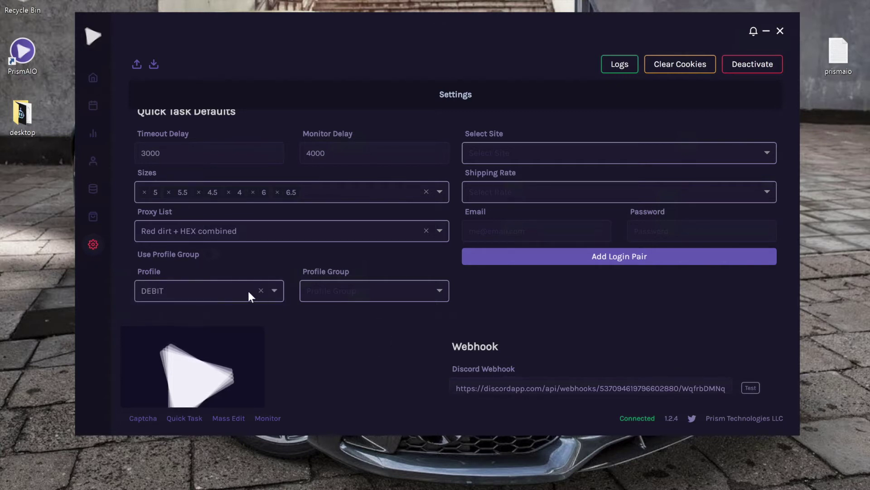
pyautogui.click(260, 292)
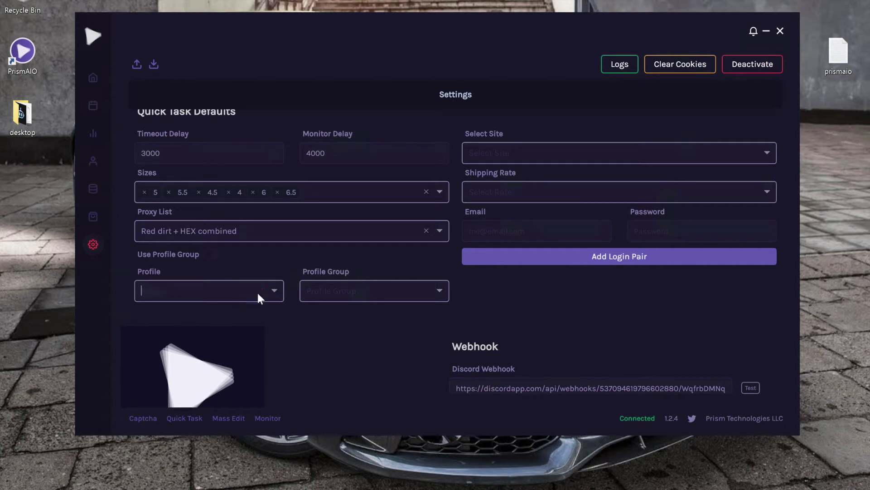
# - Turn on Use Profile Group and choose the Personal Cards profile group
pyautogui.click(211, 255)
pyautogui.click(368, 290)
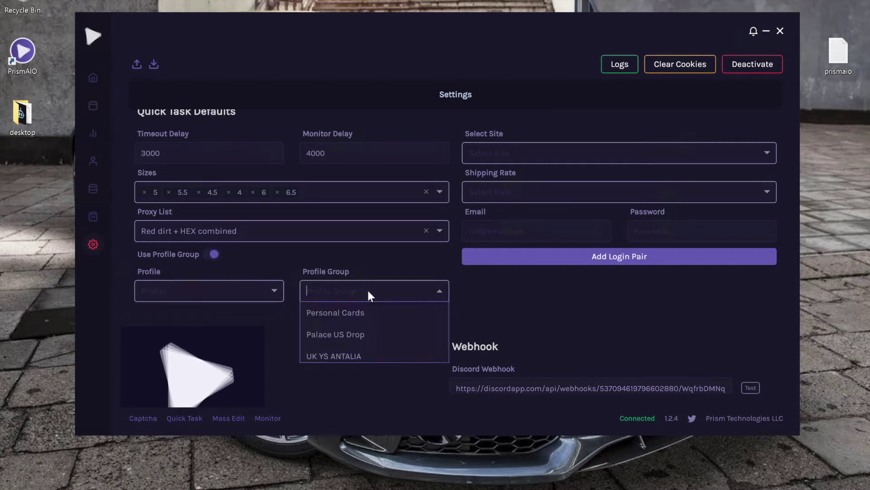
pyautogui.click(361, 312)
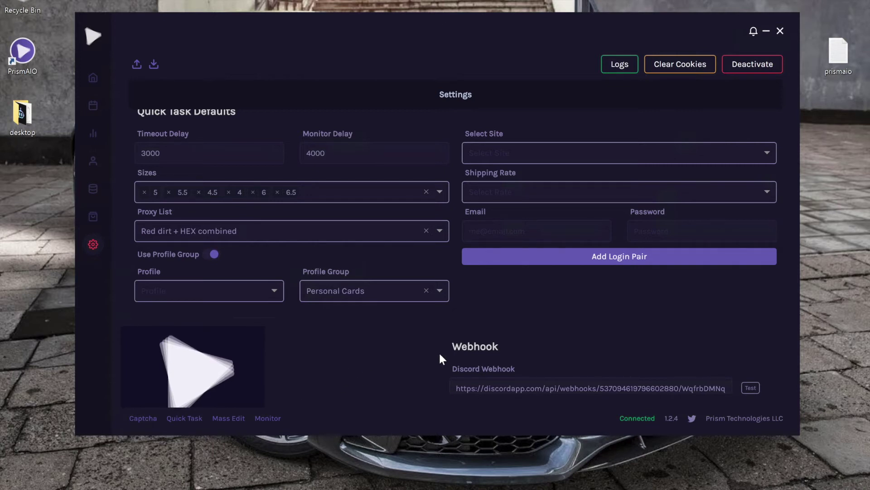
pyautogui.scroll(-1, 354, 379)
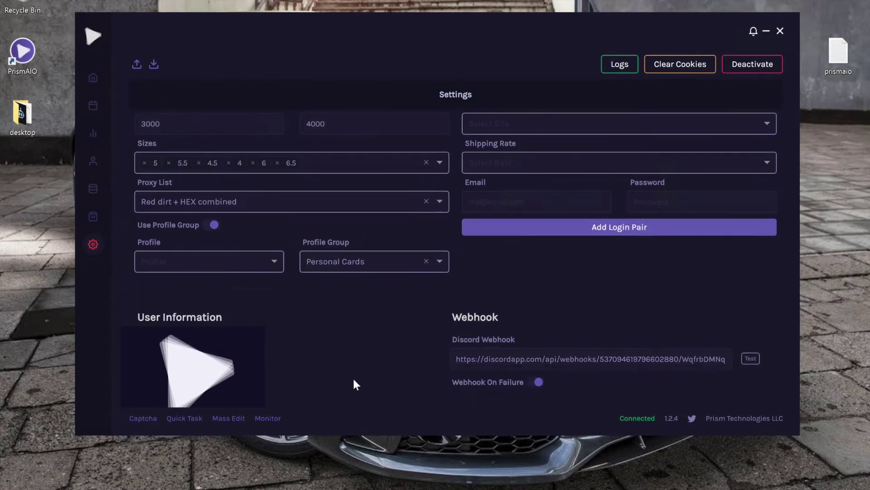
pyautogui.scroll(1, 266, 359)
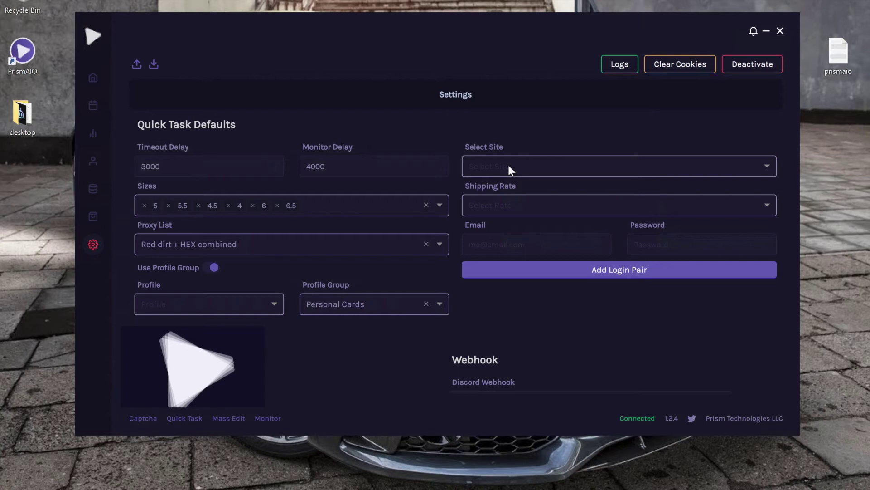
pyautogui.click(509, 167)
# - Set the default site to Bodega with the BODEGA shipping rate
pyautogui.scroll(-1, 526, 200)
pyautogui.scroll(-1, 528, 199)
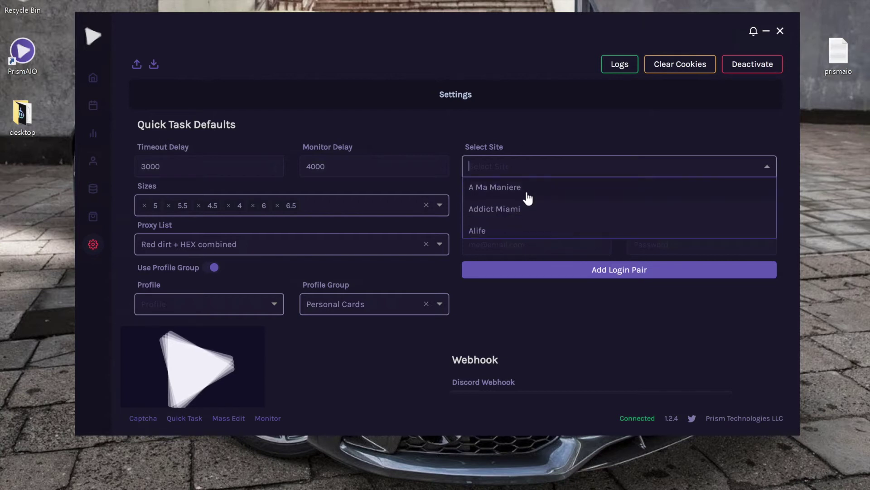
pyautogui.write('bod')
pyautogui.click(522, 193)
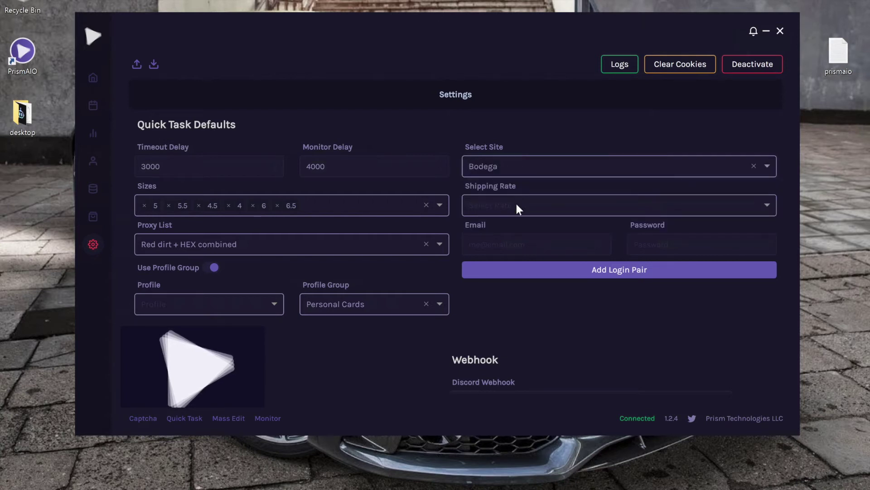
pyautogui.click(516, 204)
pyautogui.scroll(-1, 515, 245)
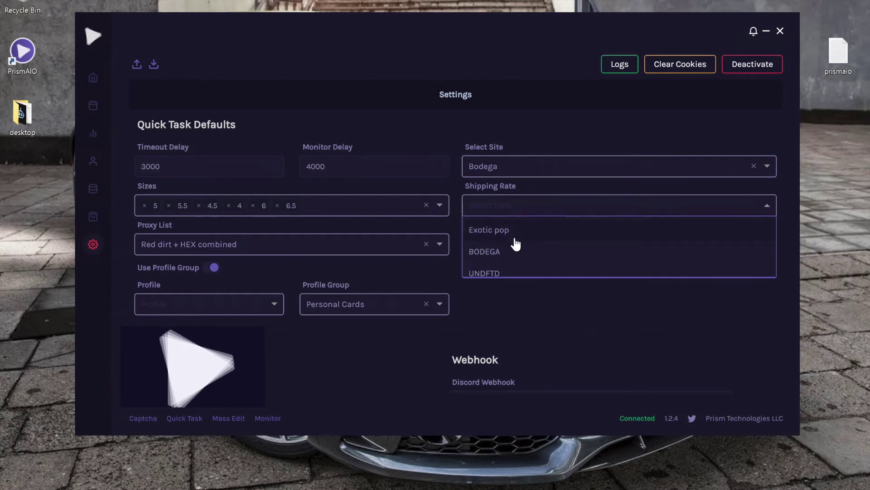
pyautogui.click(500, 246)
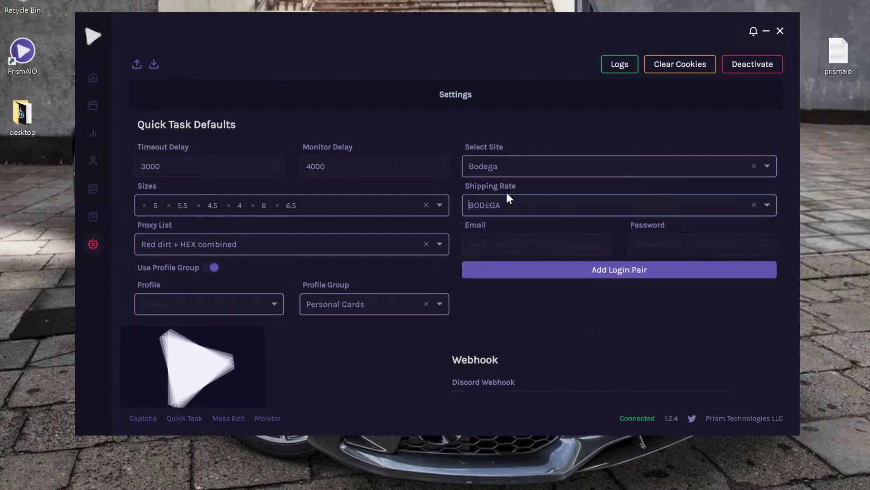
# - Save the account e-mail and password as a login pair, then delete it
pyautogui.click(503, 246)
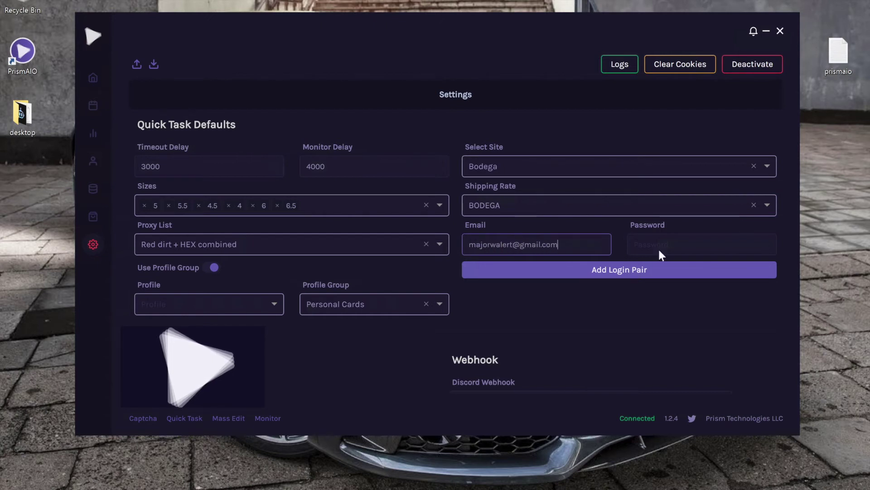
pyautogui.click(690, 244)
pyautogui.write('••••••••••')
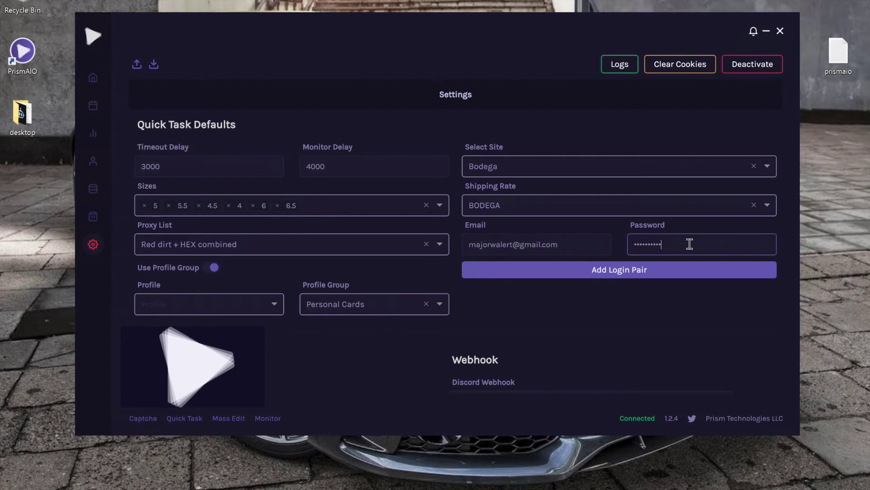
pyautogui.write('•••')
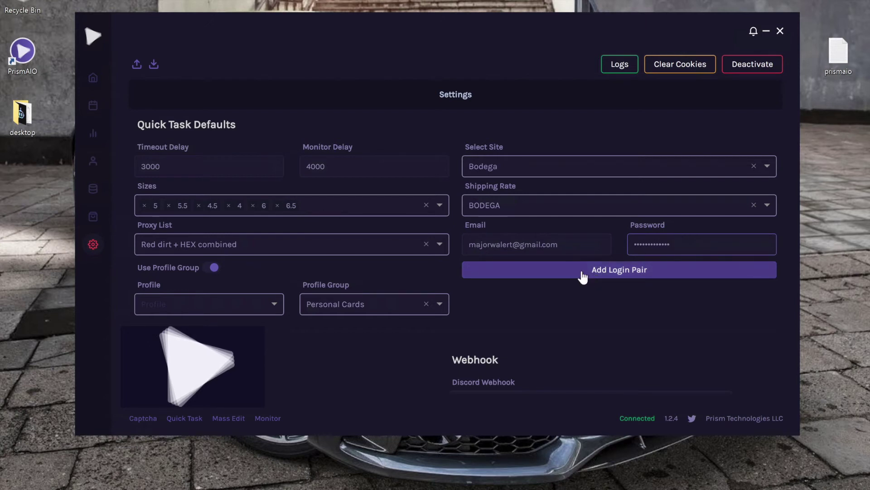
pyautogui.click(582, 273)
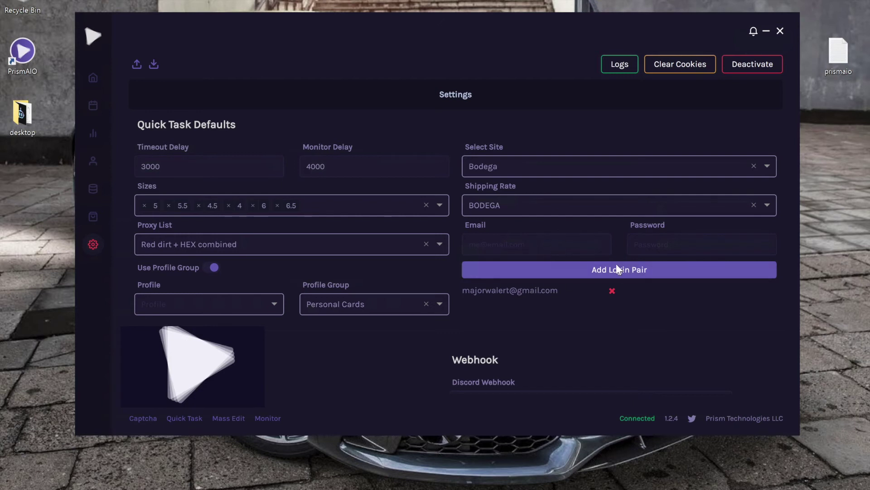
pyautogui.click(609, 288)
# - Scroll through the Quick Task Defaults to check the Webhook section and login details
pyautogui.scroll(-1, 609, 286)
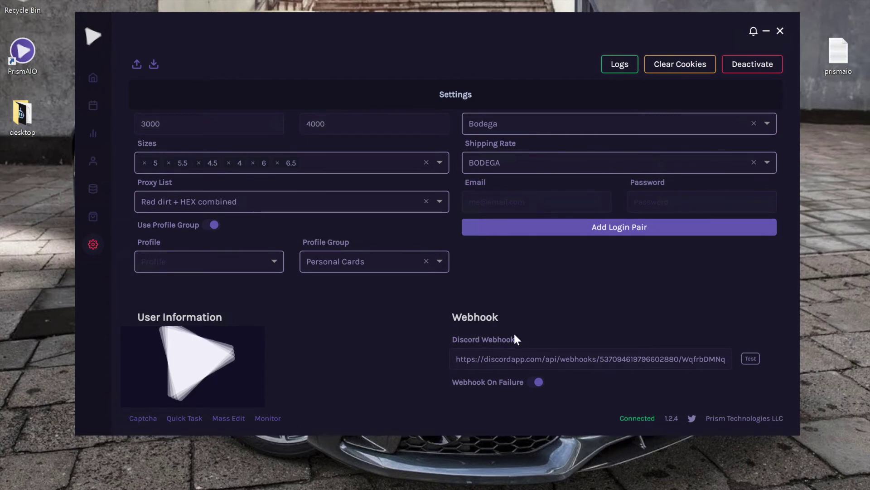
pyautogui.scroll(1, 589, 362)
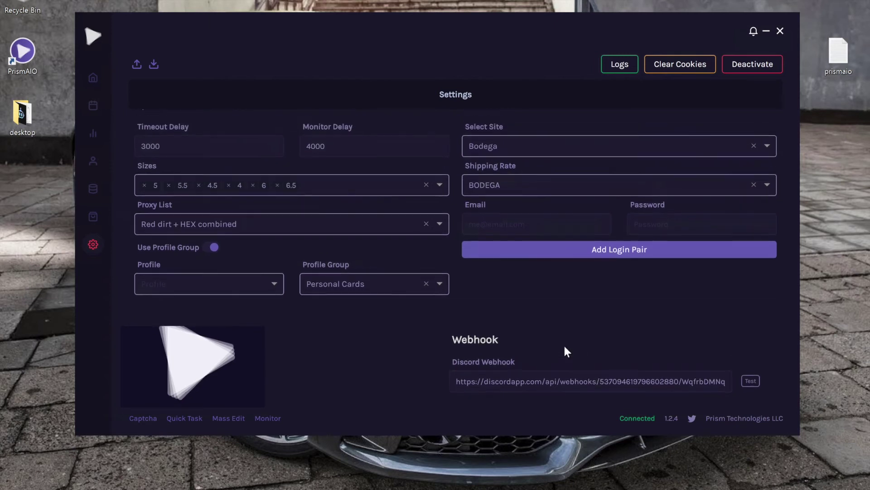
pyautogui.scroll(-1, 566, 350)
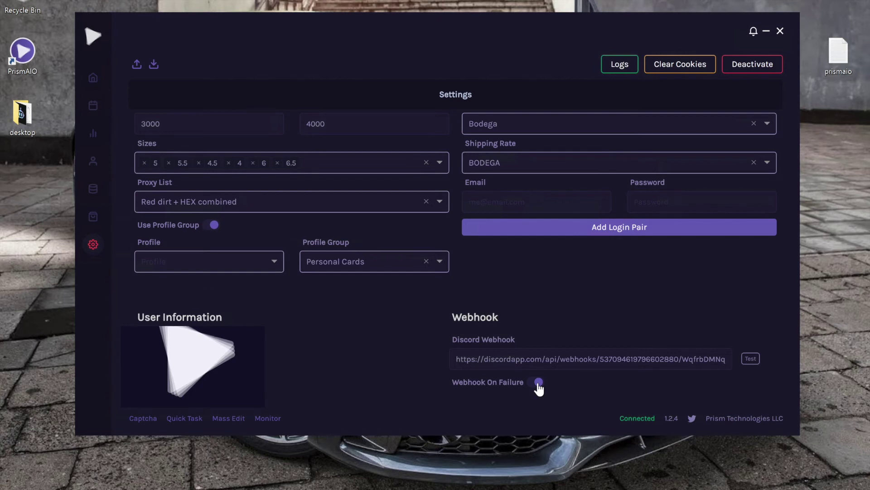
pyautogui.scroll(1, 540, 387)
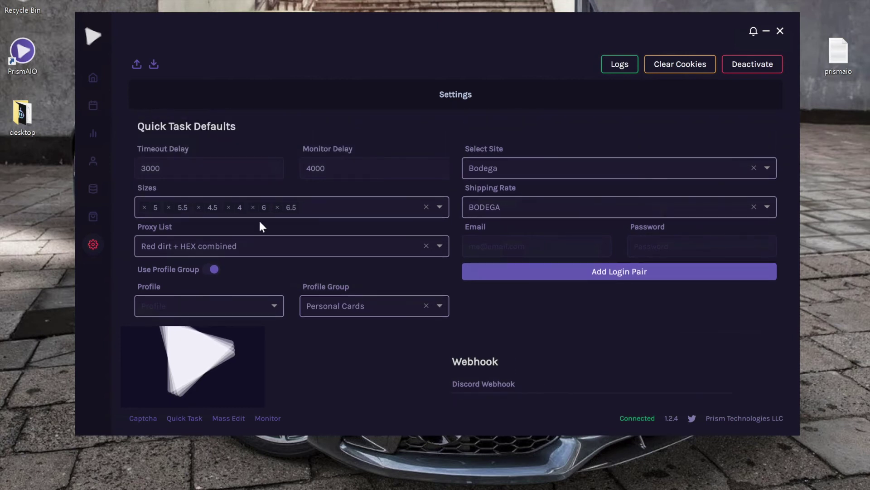